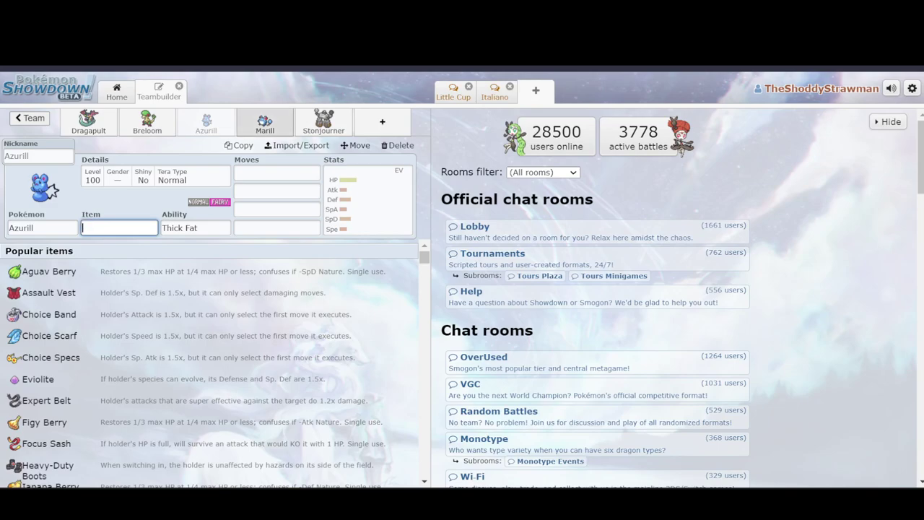
View the EV spreads of Marill and Stonjourner, and read the EVing section of the Little Cup mechanics guide
{"action": "left_click", "coordinate": [265, 122]}
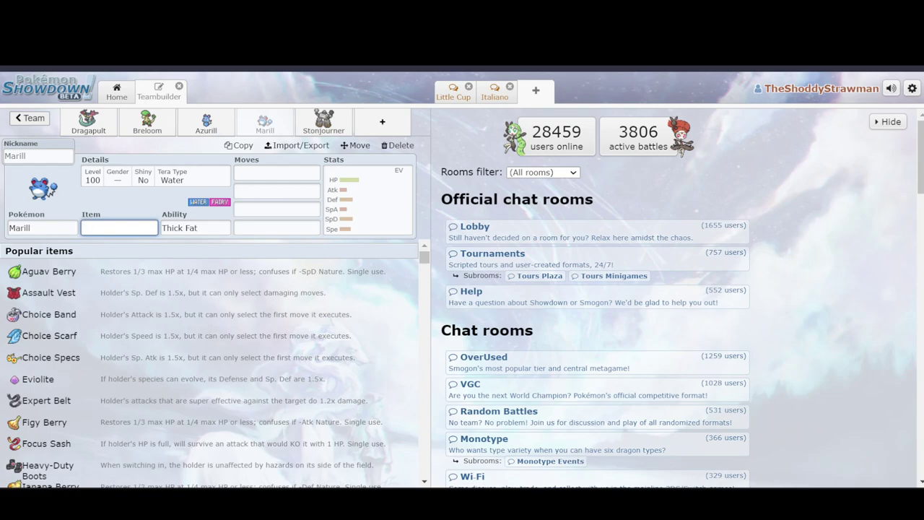
{"action": "left_click", "coordinate": [368, 200]}
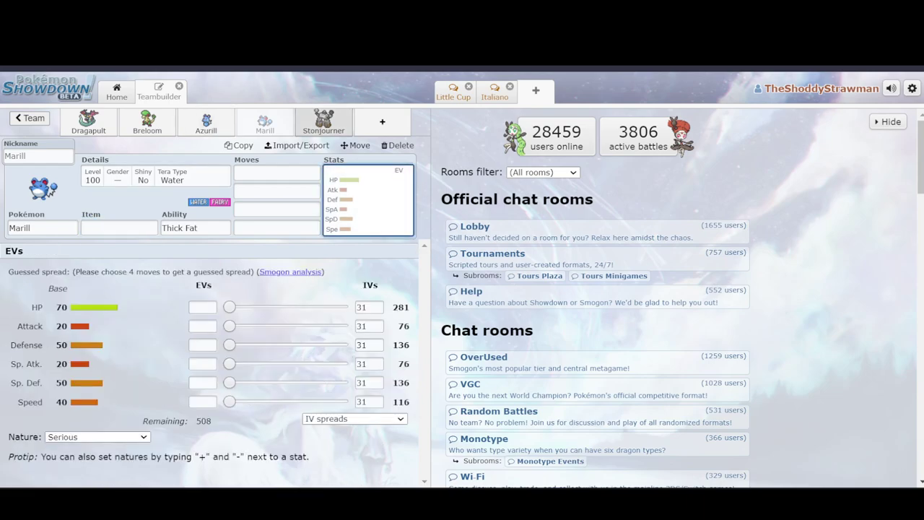
{"action": "left_click", "coordinate": [323, 121]}
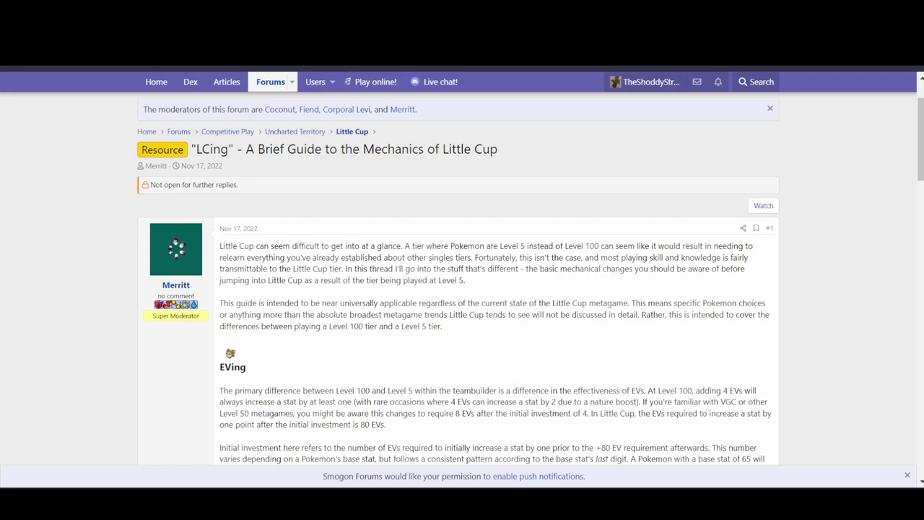
{"action": "scroll", "coordinate": [462, 282], "scroll_direction": "down", "scroll_amount": 2}
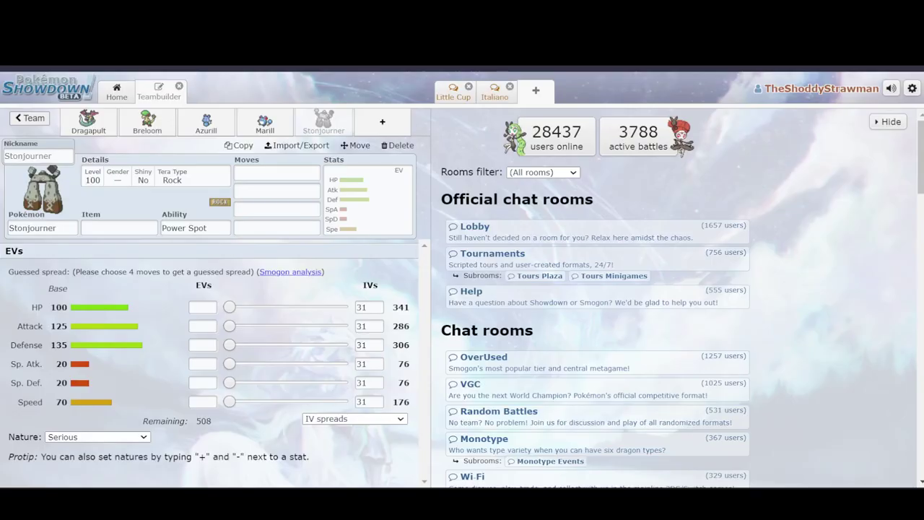
Set Dragapult's Sp. Atk. EVs to 200
{"action": "left_click", "coordinate": [89, 122]}
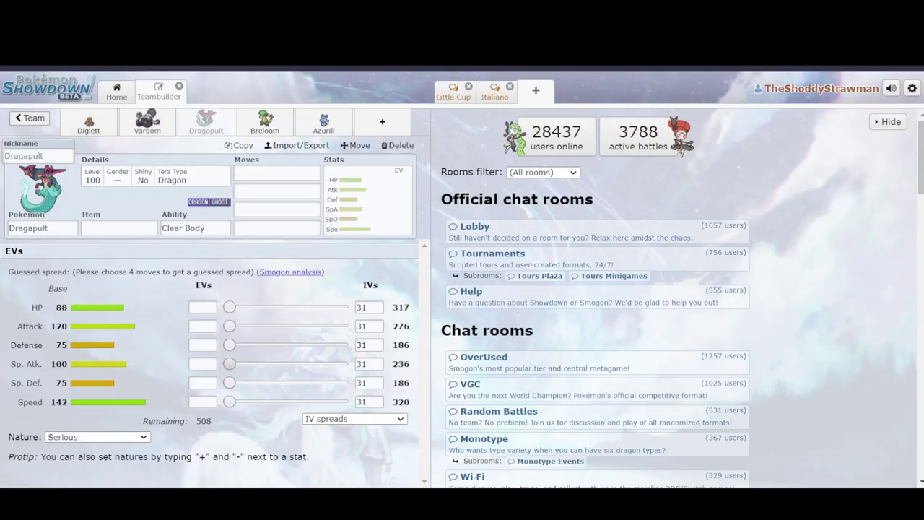
{"action": "left_click", "coordinate": [202, 364]}
{"action": "type", "text": "200"}
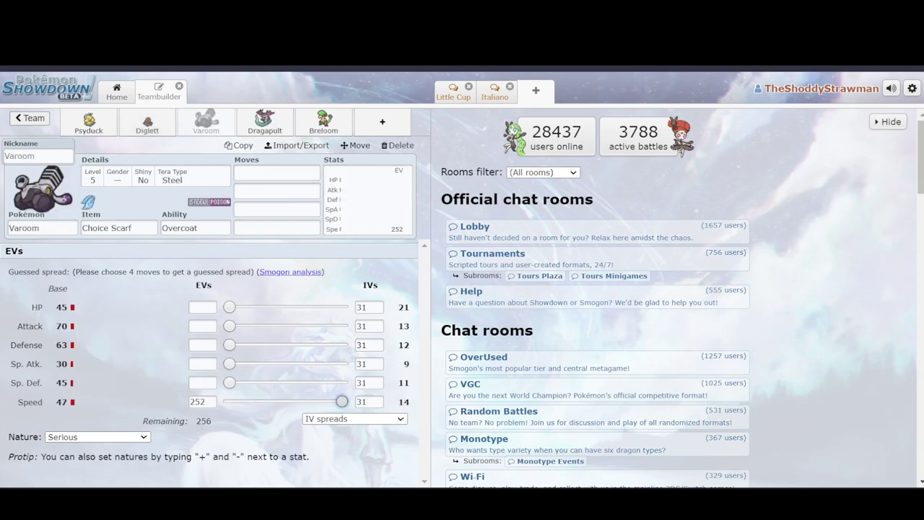
Set Varoom's Speed EVs to 60 and its Defense EVs to 12
{"action": "left_click_drag", "start_coordinate": [341, 402], "coordinate": [256, 402]}
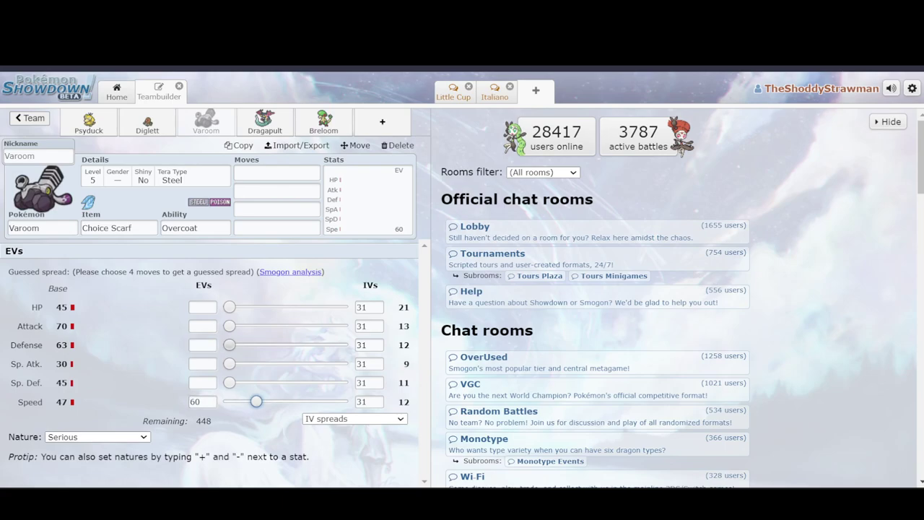
{"action": "left_click_drag", "start_coordinate": [229, 344], "coordinate": [234, 344]}
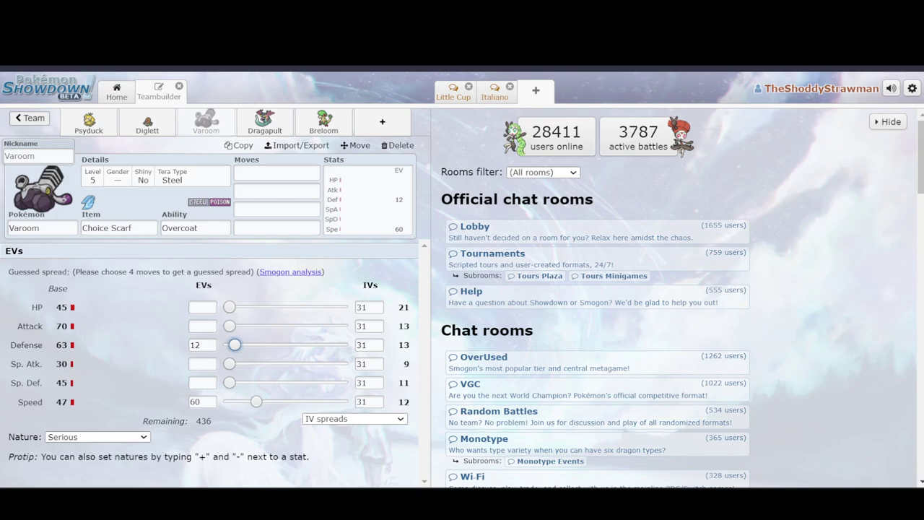
Compare the base Speed, Speed EVs and resulting Speed stats of Psyduck and Pawniard
{"action": "left_click", "coordinate": [88, 122]}
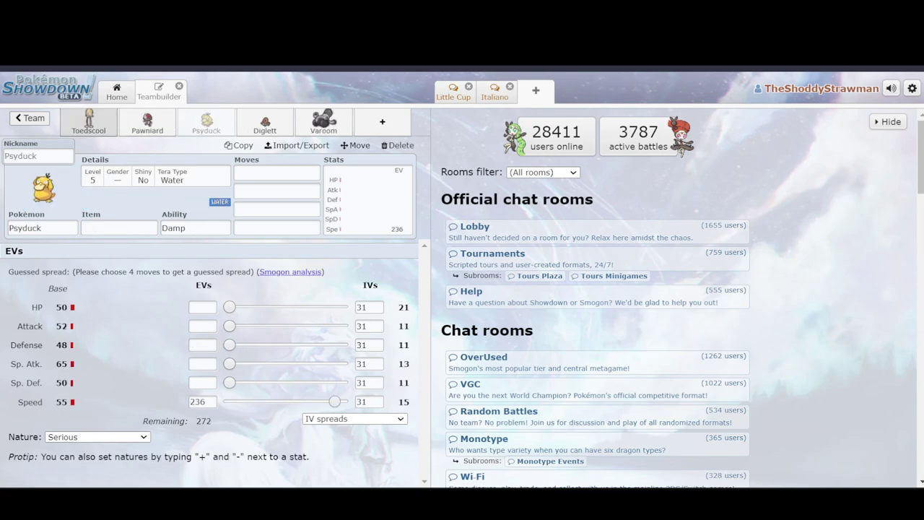
{"action": "left_click", "coordinate": [148, 122]}
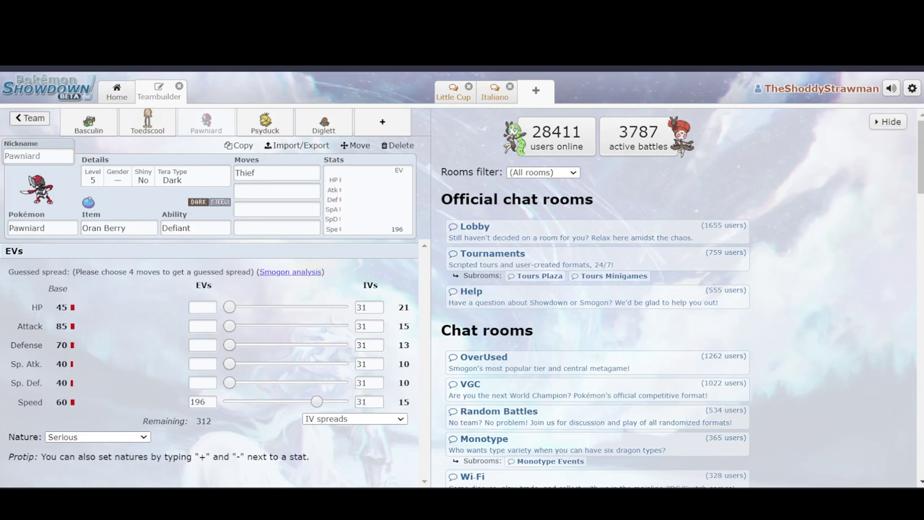
{"action": "left_click", "coordinate": [265, 123]}
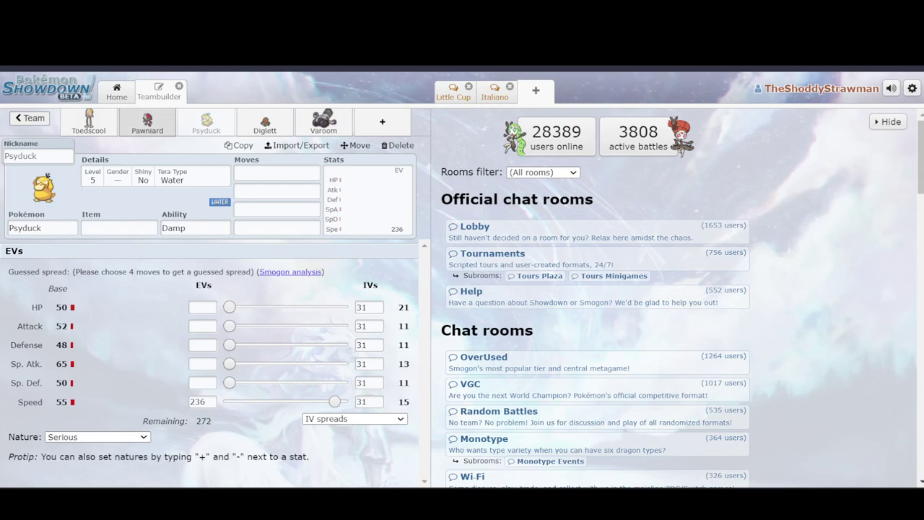
{"action": "left_click", "coordinate": [147, 122]}
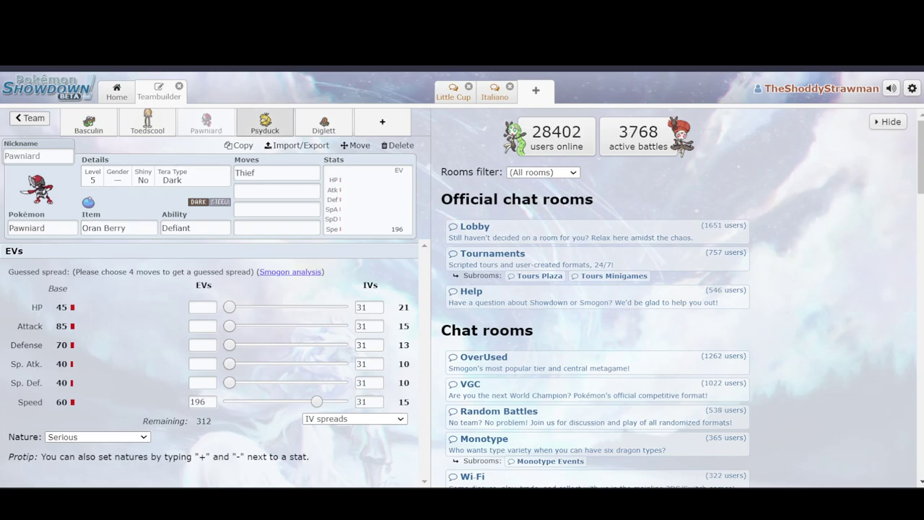
{"action": "left_click", "coordinate": [265, 123]}
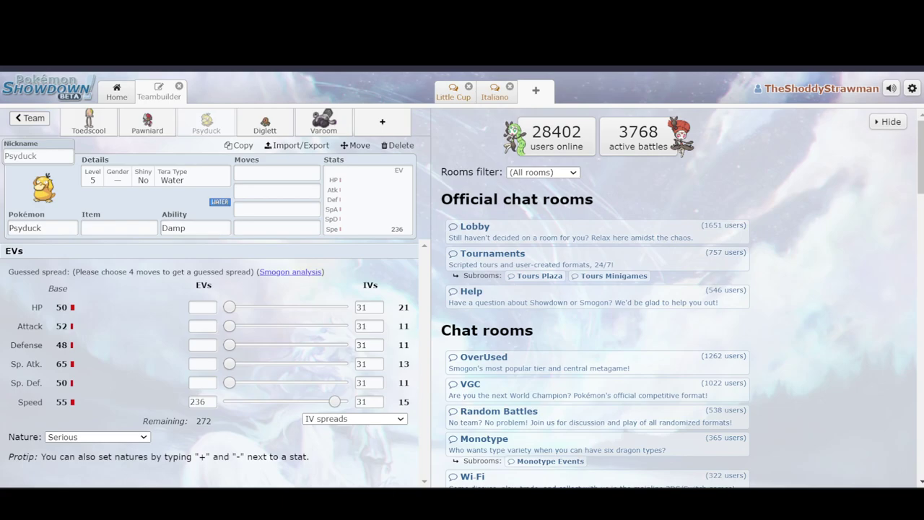
{"action": "left_click", "coordinate": [147, 123]}
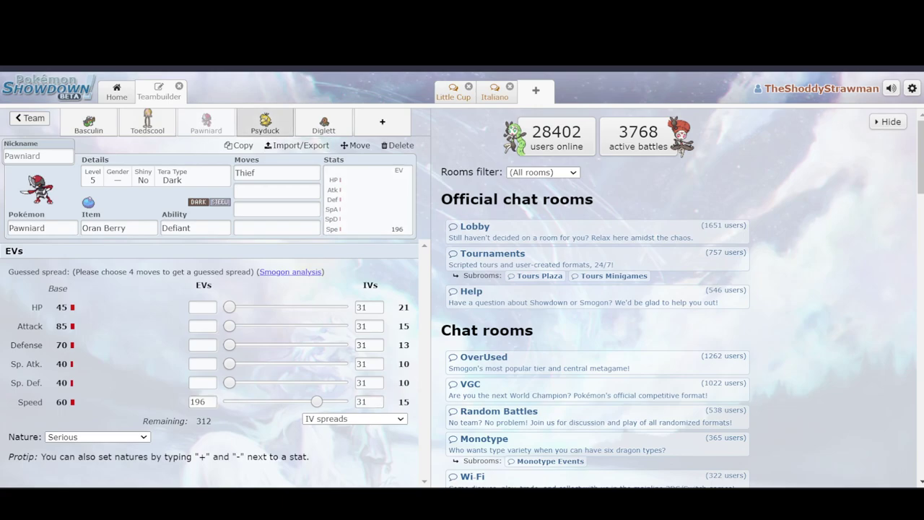
{"action": "left_click", "coordinate": [265, 123]}
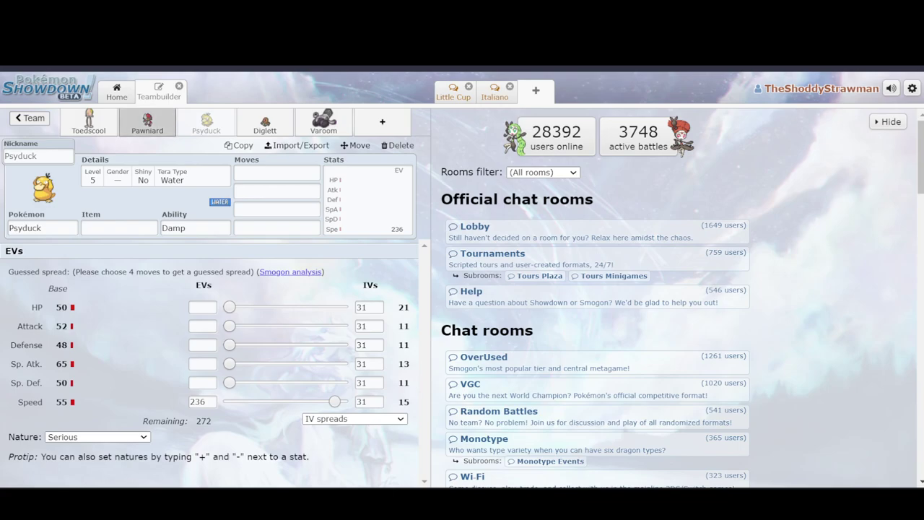
Set Pawniard's HP EVs to 76 and Defense EVs to 36, and raise both to their next higher thresholds
{"action": "left_click", "coordinate": [147, 122]}
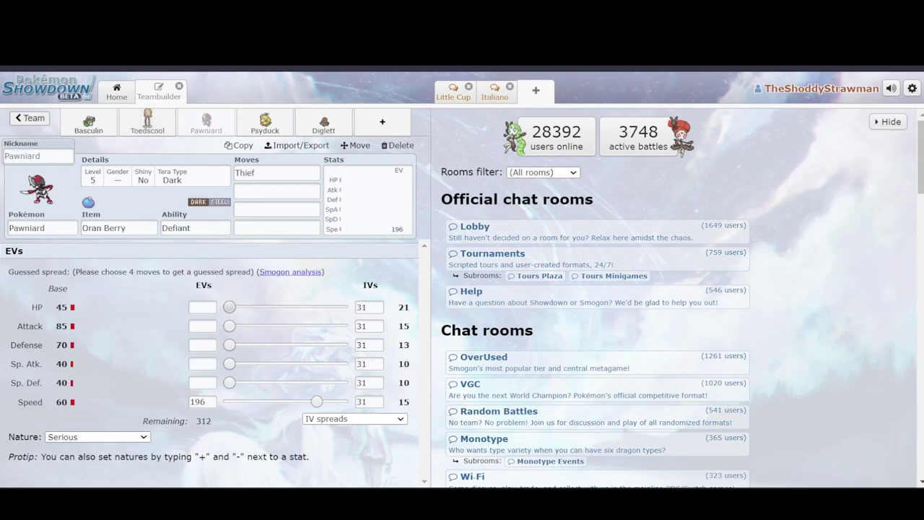
{"action": "left_click_drag", "start_coordinate": [228, 307], "coordinate": [263, 307]}
{"action": "left_click", "coordinate": [202, 307]}
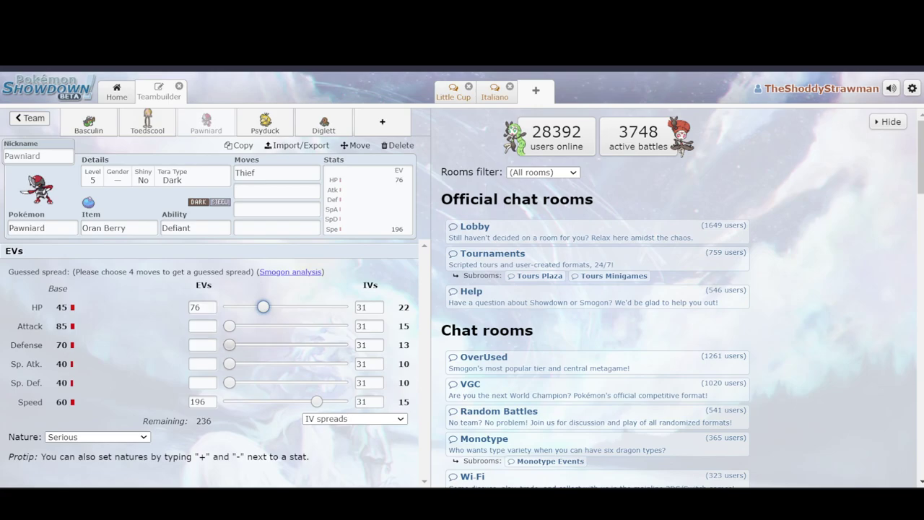
{"action": "left_click_drag", "start_coordinate": [229, 345], "coordinate": [245, 345]}
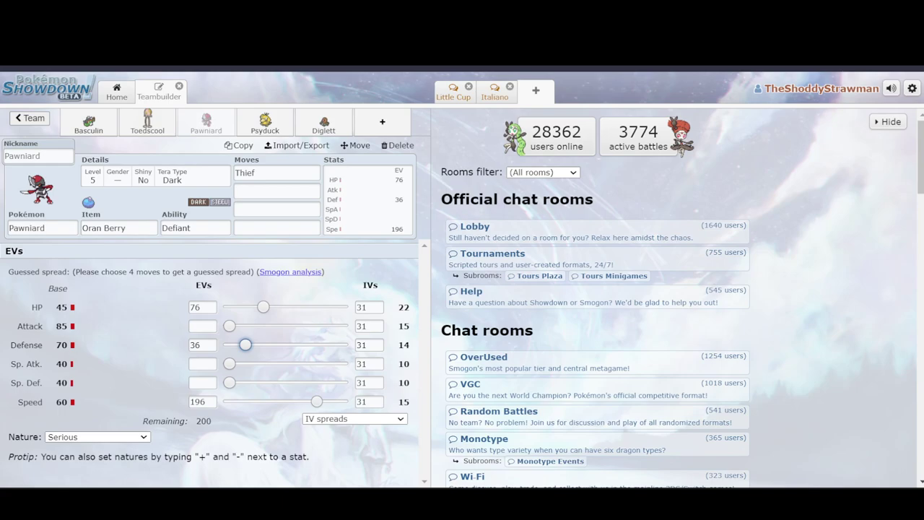
{"action": "left_click_drag", "start_coordinate": [263, 307], "coordinate": [299, 307]}
{"action": "left_click_drag", "start_coordinate": [246, 344], "coordinate": [280, 345]}
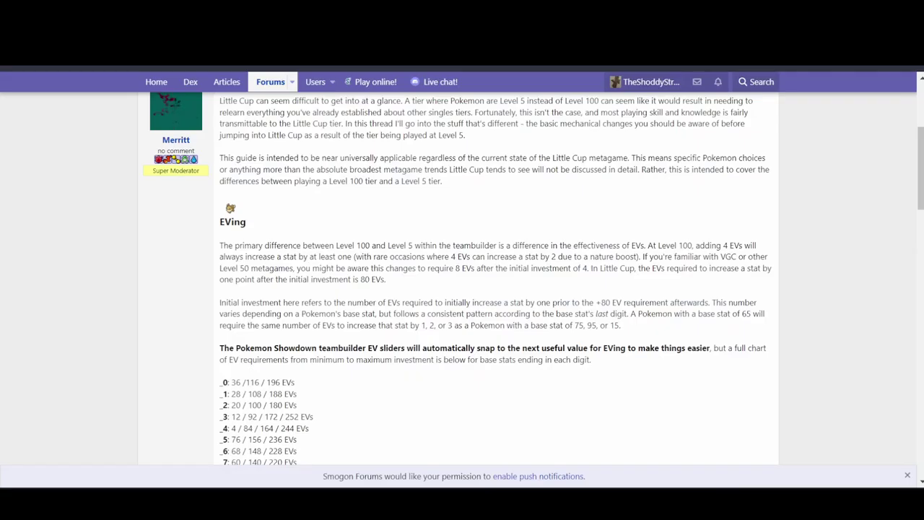
Check the guide's EV requirement chart, and set Psyduck's Attack EVs to 20 and Defense EVs to 52
{"action": "scroll", "coordinate": [462, 289], "scroll_direction": "down", "scroll_amount": 5}
{"action": "scroll", "coordinate": [462, 289], "scroll_direction": "down", "scroll_amount": 1}
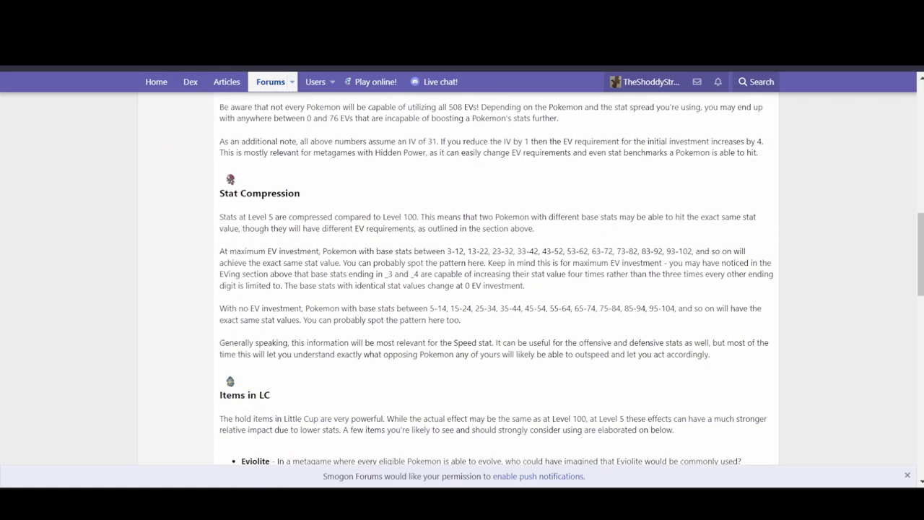
{"action": "scroll", "coordinate": [462, 289], "scroll_direction": "up", "scroll_amount": 3}
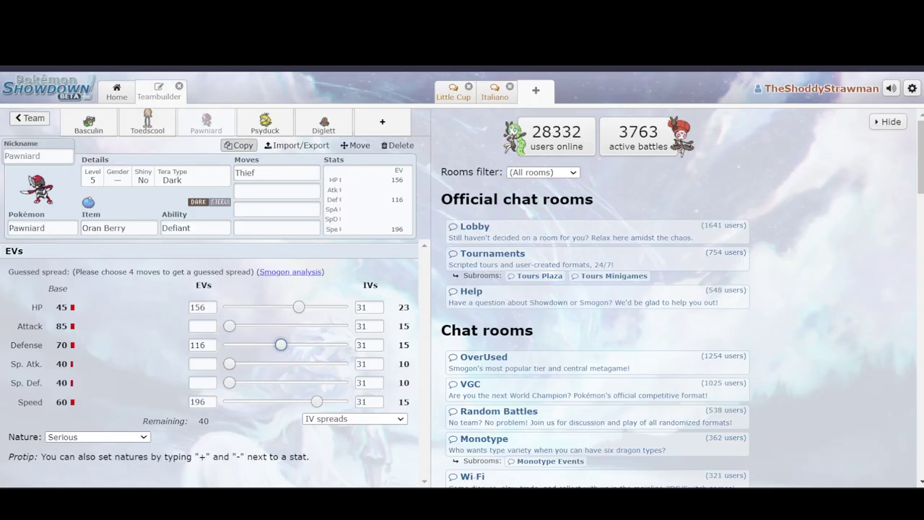
{"action": "left_click", "coordinate": [205, 123]}
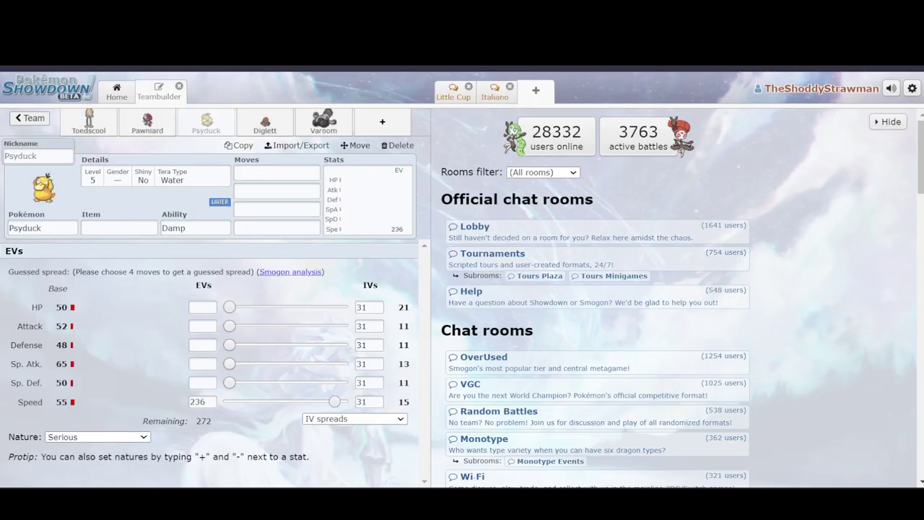
{"action": "left_click_drag", "start_coordinate": [229, 327], "coordinate": [239, 327]}
{"action": "left_click_drag", "start_coordinate": [229, 344], "coordinate": [252, 344]}
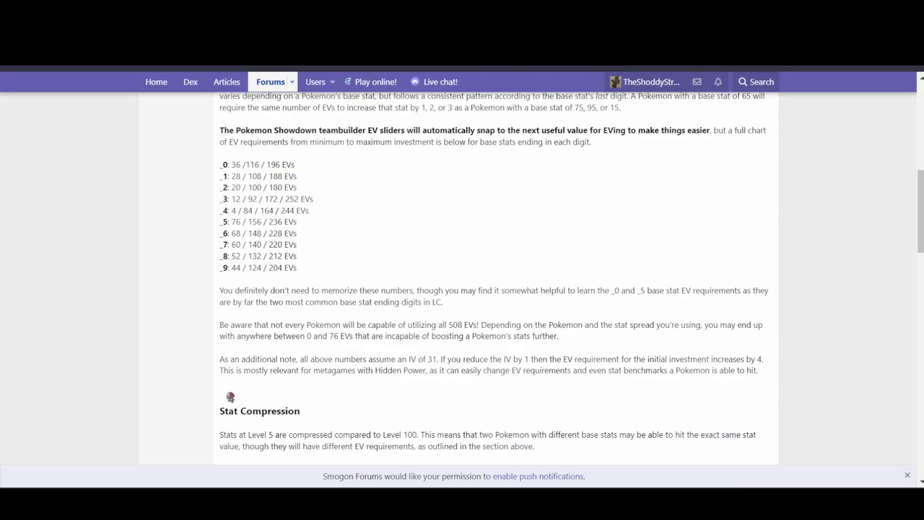
Review the guide's section on items in Little Cup and give Psyduck the Eviolite
{"action": "scroll", "coordinate": [462, 289], "scroll_direction": "down", "scroll_amount": 5}
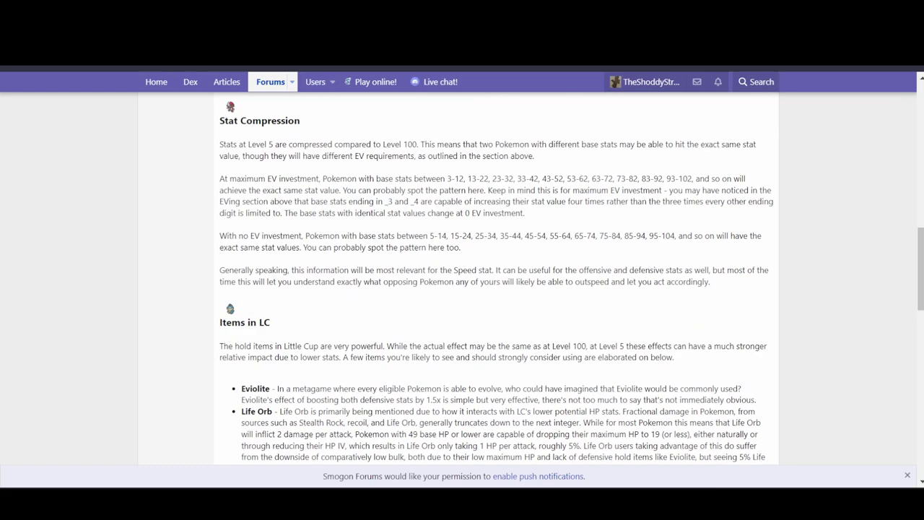
{"action": "scroll", "coordinate": [462, 289], "scroll_direction": "down", "scroll_amount": 2}
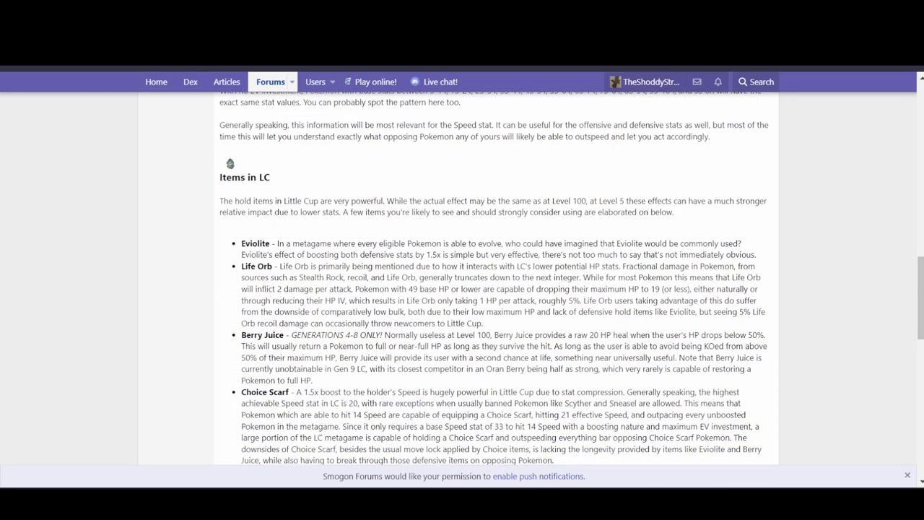
{"action": "scroll", "coordinate": [462, 282], "scroll_direction": "down", "scroll_amount": 1}
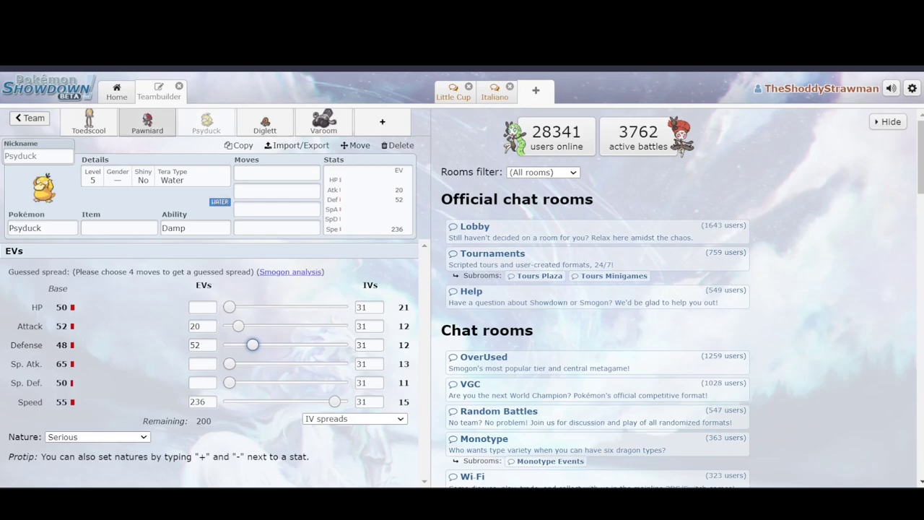
{"action": "left_click", "coordinate": [119, 227]}
{"action": "type", "text": "evio"}
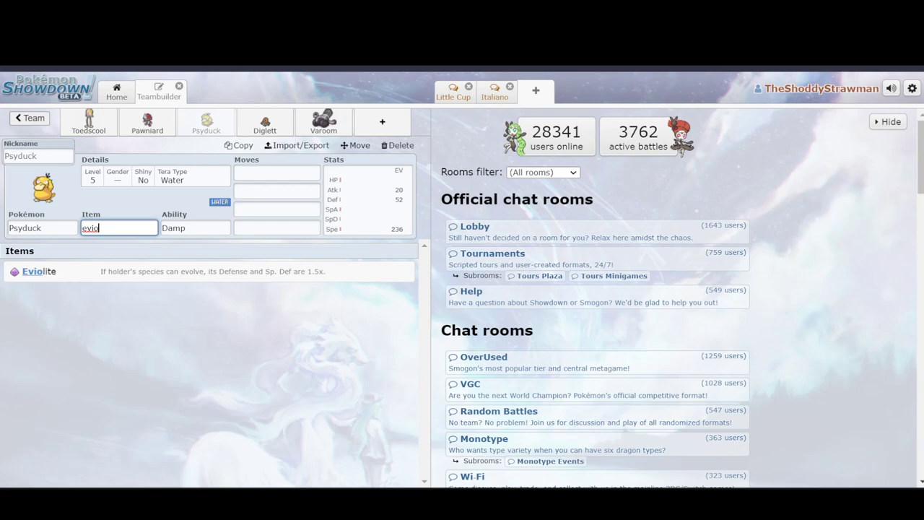
{"action": "key", "text": "Return"}
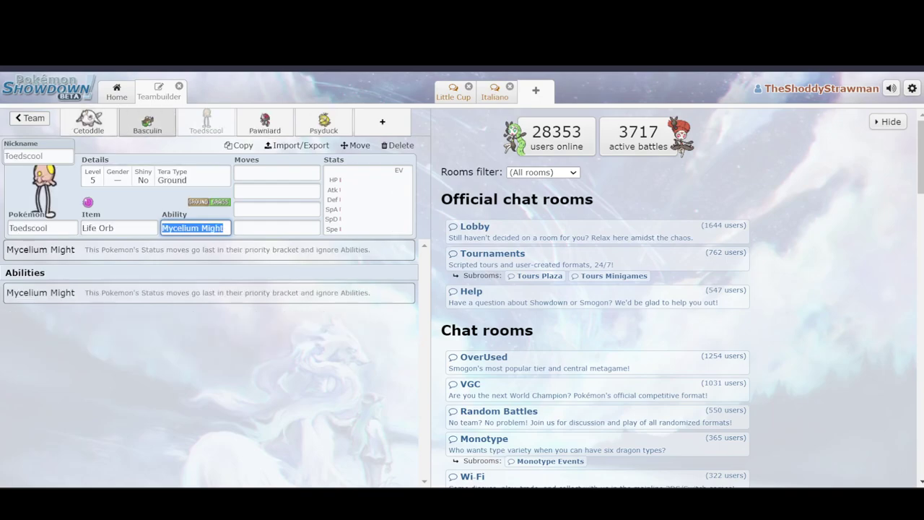
Examine Toedscool's Life Orb description and its HP IV and stats, and compare with Basculin's stats
{"action": "left_click", "coordinate": [119, 228]}
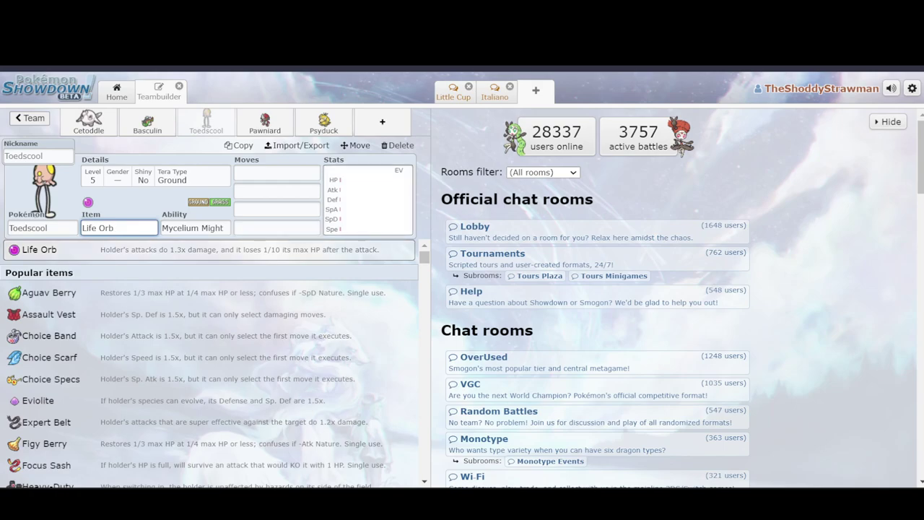
{"action": "left_click", "coordinate": [368, 200]}
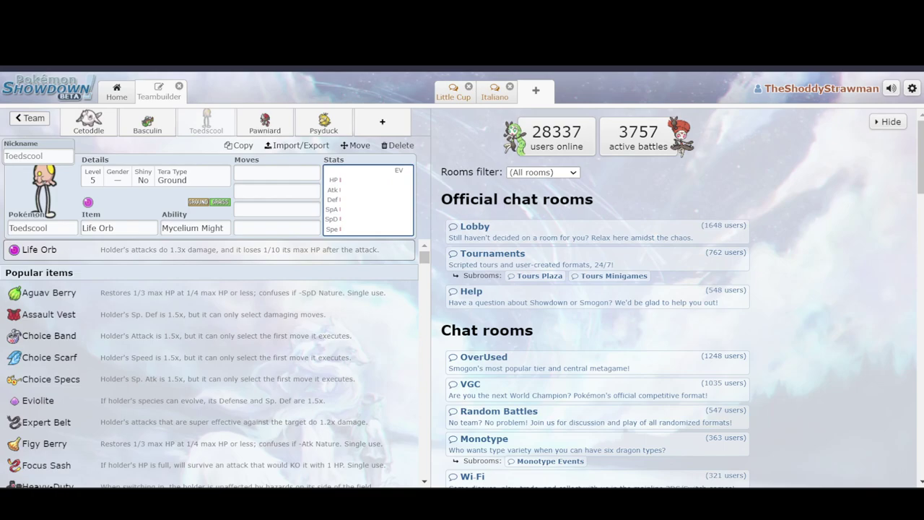
{"action": "left_click", "coordinate": [147, 122]}
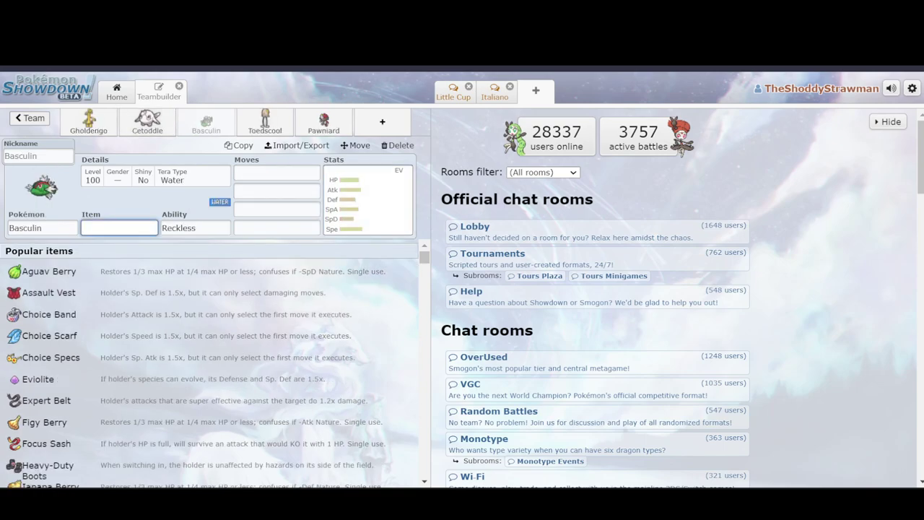
{"action": "left_click", "coordinate": [369, 200]}
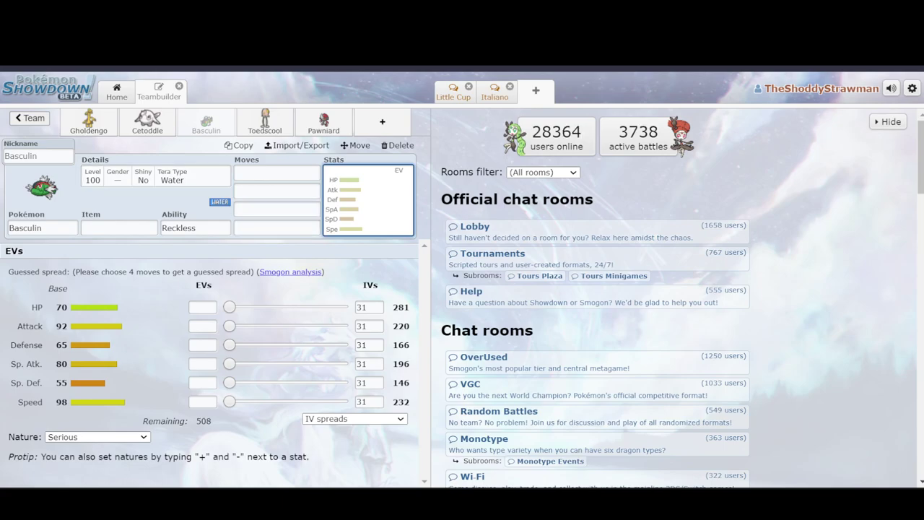
{"action": "left_click", "coordinate": [265, 122]}
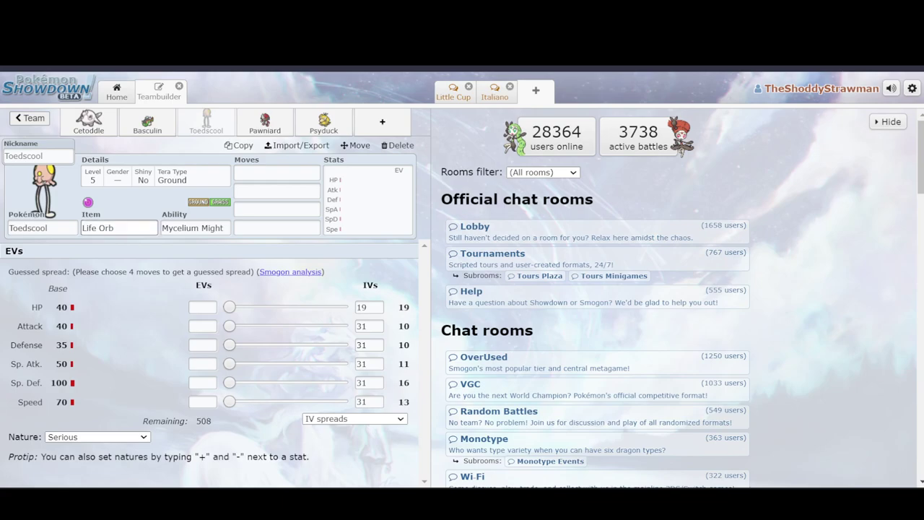
{"action": "left_click", "coordinate": [119, 228]}
{"action": "left_click", "coordinate": [120, 227]}
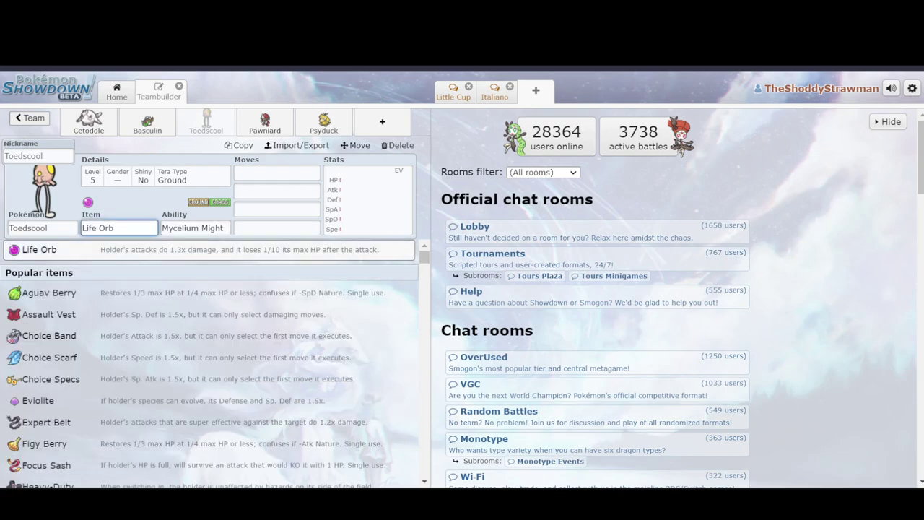
{"action": "left_click", "coordinate": [368, 200]}
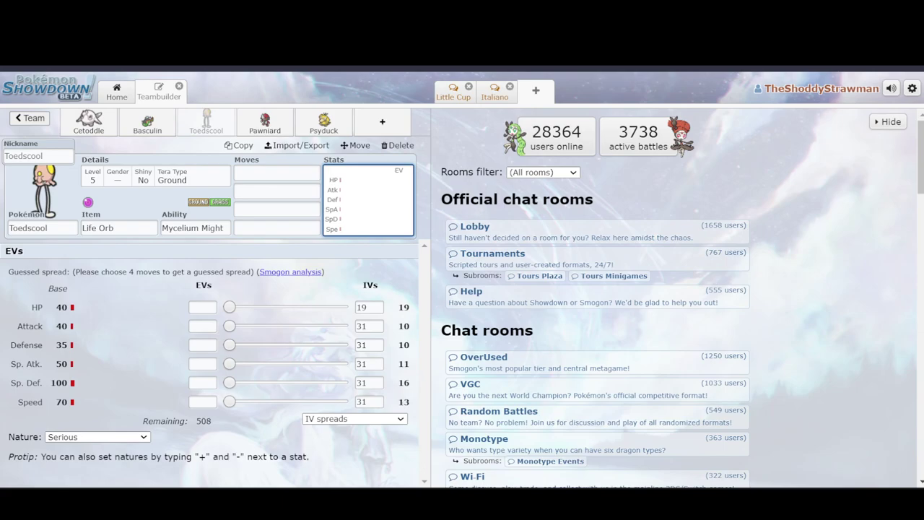
Review Toedscool's Life Orb, the guide's Berry Juice notes, and Pawniard's Oran Berry description and stats
{"action": "left_click", "coordinate": [119, 227]}
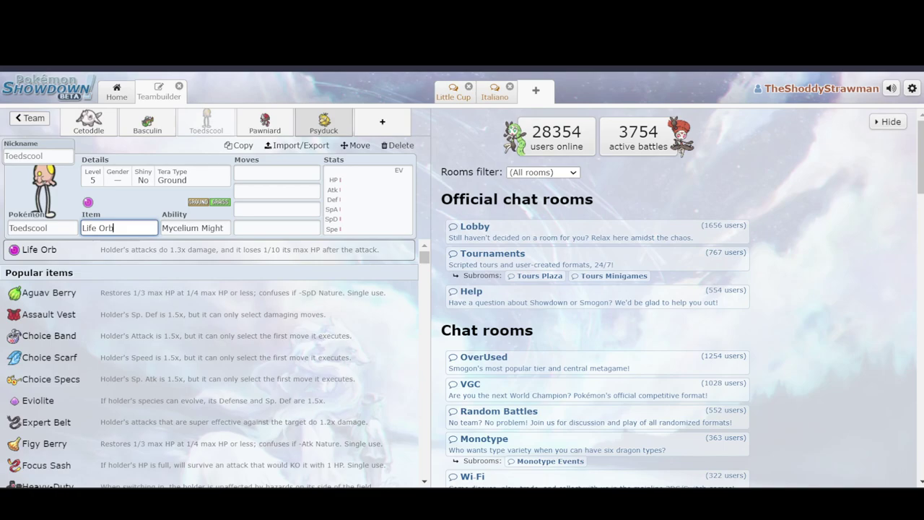
{"action": "left_click", "coordinate": [324, 121]}
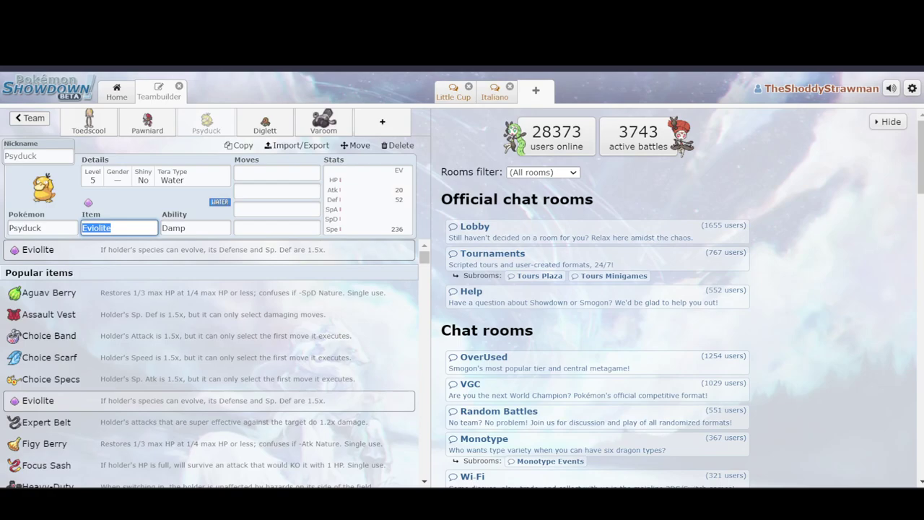
{"action": "left_click", "coordinate": [206, 123]}
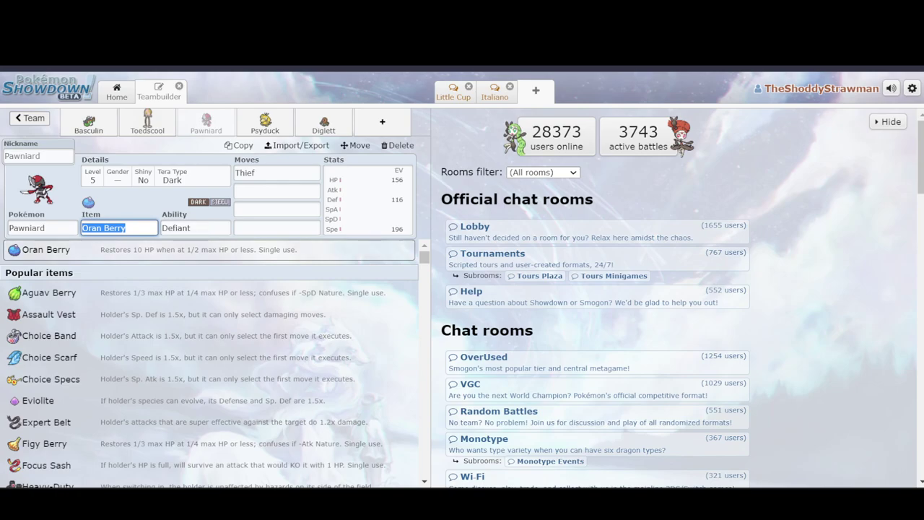
{"action": "left_click", "coordinate": [368, 199]}
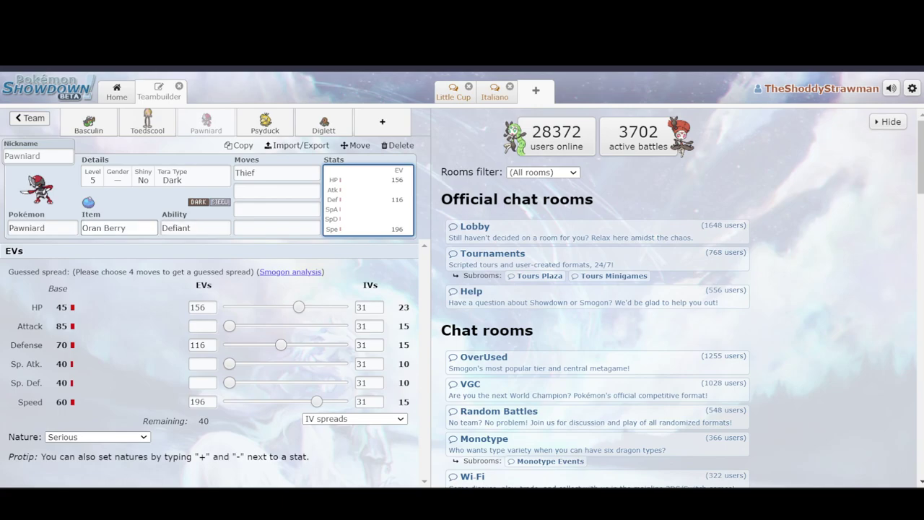
{"action": "left_click_drag", "start_coordinate": [104, 228], "coordinate": [25, 227]}
{"action": "type", "text": "Berry"}
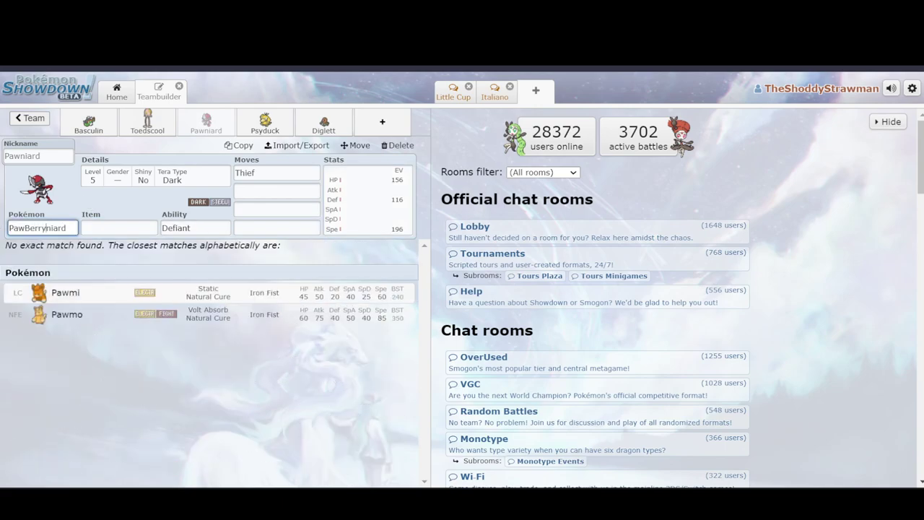
{"action": "key", "text": "BackSpace"}
{"action": "key", "text": "BackSpace"}
{"action": "key", "text": "BackSpace"}
{"action": "key", "text": "BackSpace"}
{"action": "key", "text": "BackSpace"}
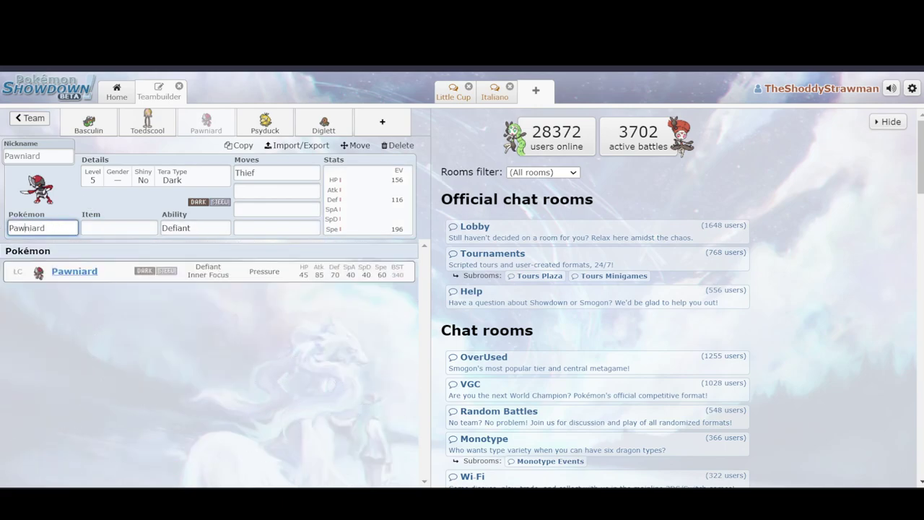
Give Pawniard Berry Juice as its held item
{"action": "left_click", "coordinate": [119, 227]}
{"action": "type", "text": "Berry juice"}
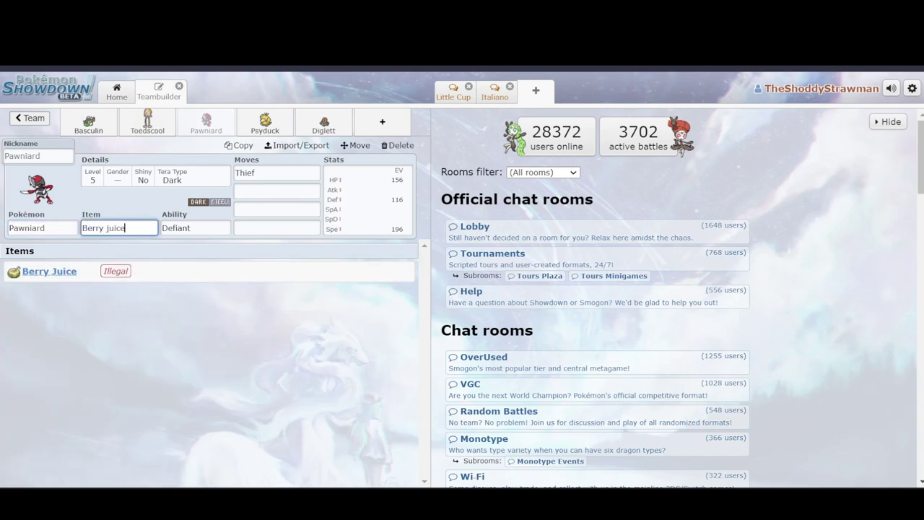
{"action": "key", "text": "Return"}
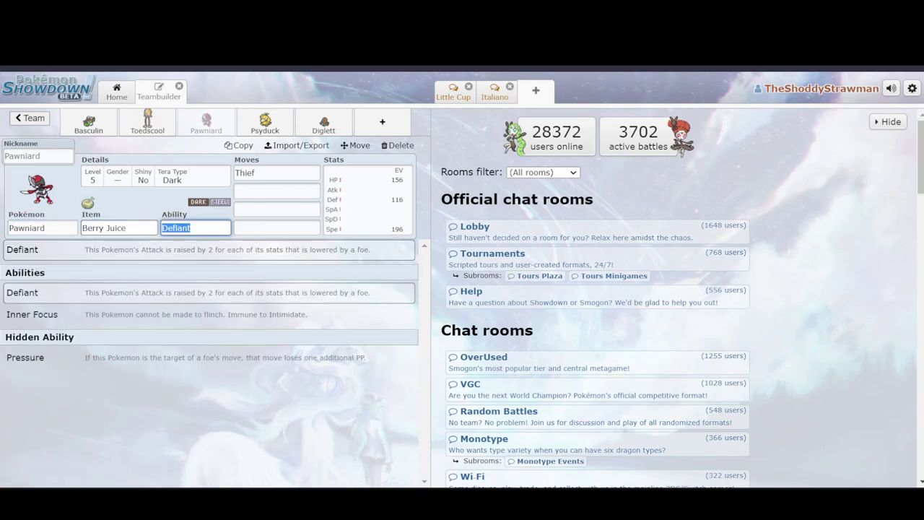
Switch Pawniard's held item to Oran Berry and check the berry's description against Pawniard's stats
{"action": "left_click", "coordinate": [119, 228]}
{"action": "type", "text": "Oran"}
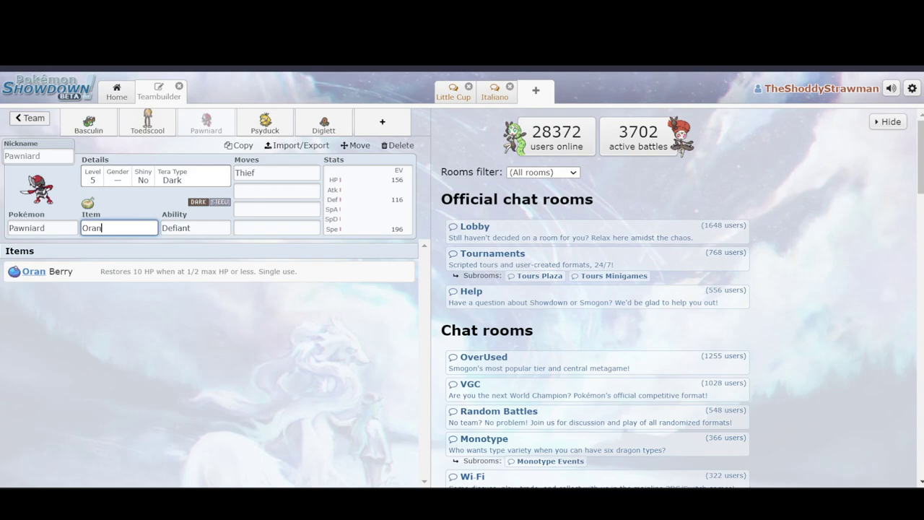
{"action": "key", "text": "Return"}
{"action": "left_click", "coordinate": [126, 227]}
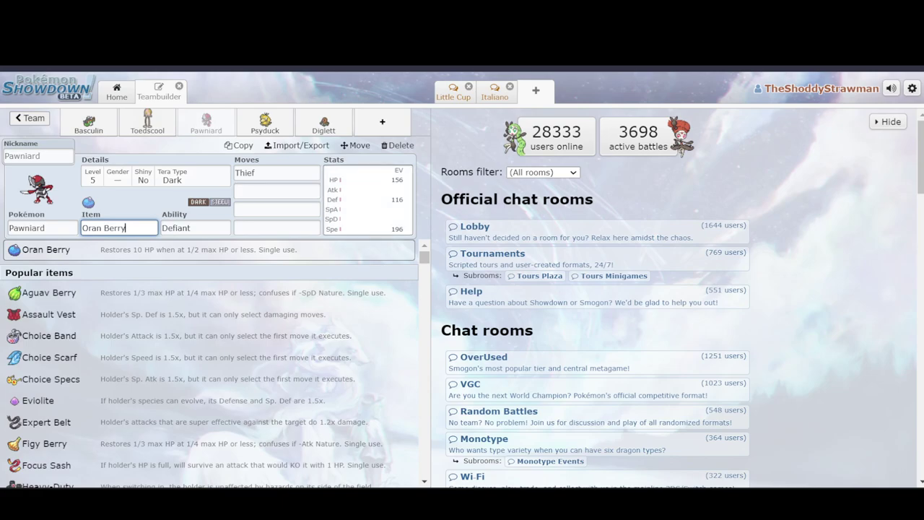
{"action": "left_click", "coordinate": [367, 199]}
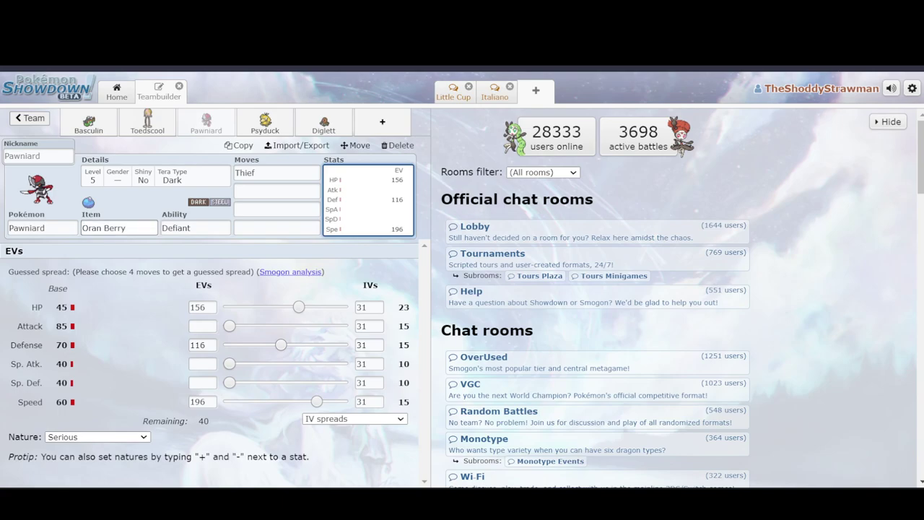
Give Pawniard Leftovers as its held item, read the item's description and view Pawniard's stats
{"action": "left_click", "coordinate": [119, 227]}
{"action": "type", "text": "Leftovers"}
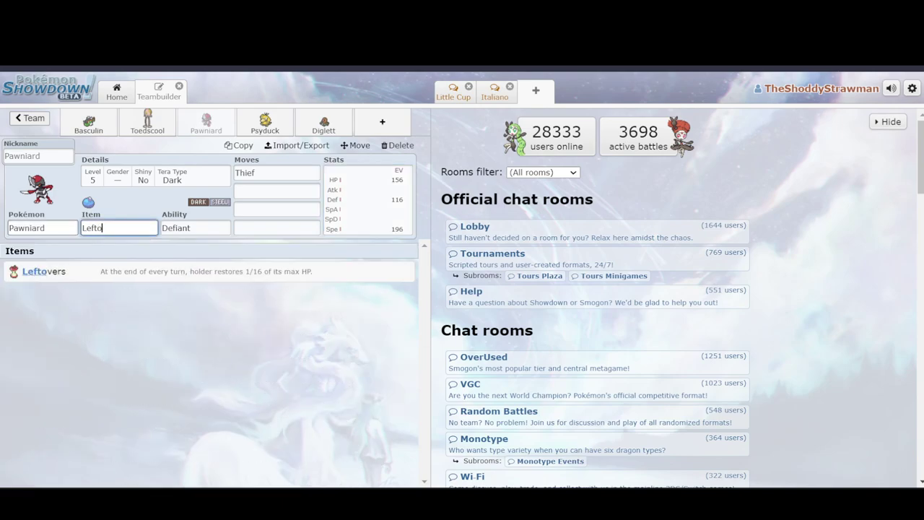
{"action": "key", "text": "Return"}
{"action": "left_click", "coordinate": [119, 227]}
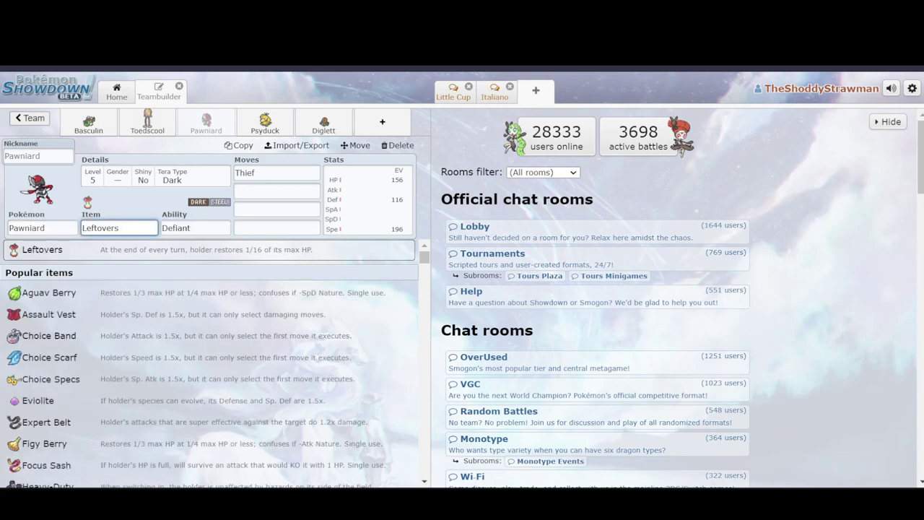
{"action": "left_click", "coordinate": [368, 199]}
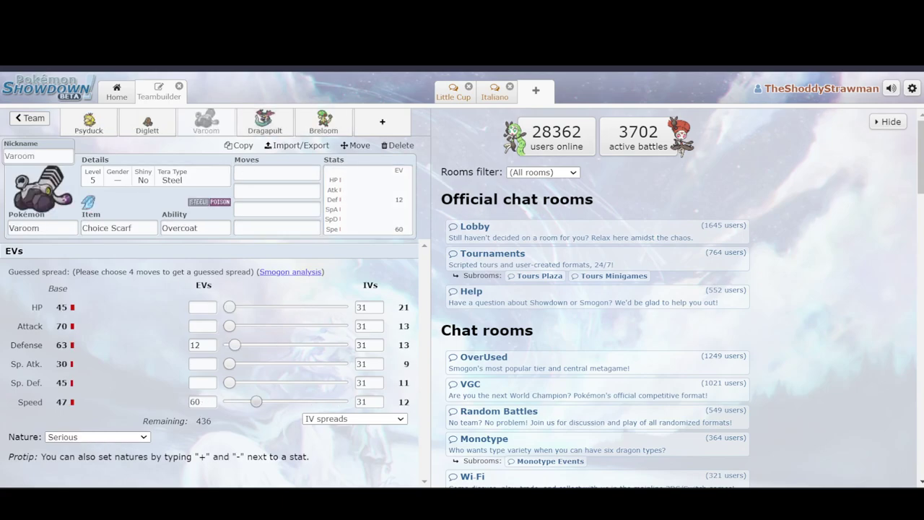
Set Varoom's Speed EVs to 220 and give it a Jolly nature, boosting Speed and lowering Special Attack
{"action": "left_click_drag", "start_coordinate": [257, 401], "coordinate": [327, 401]}
{"action": "left_click", "coordinate": [207, 401]}
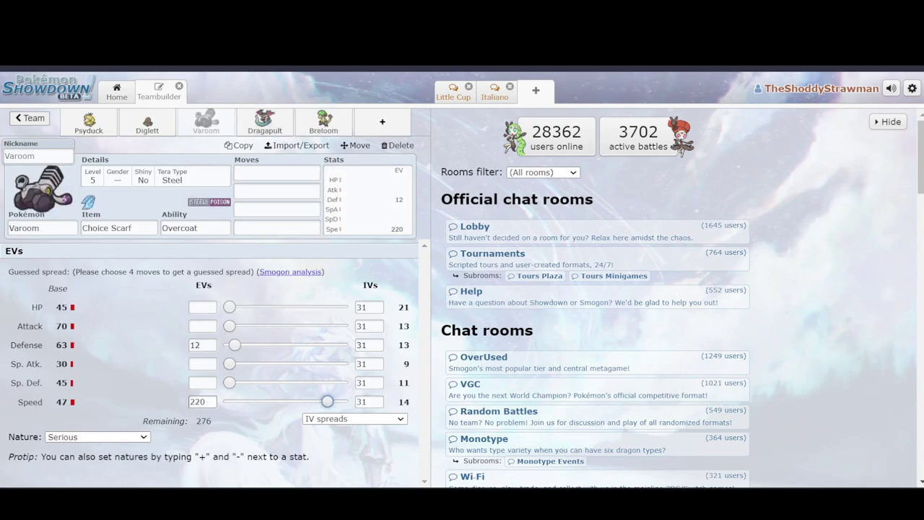
{"action": "type", "text": "+"}
{"action": "left_click", "coordinate": [202, 364]}
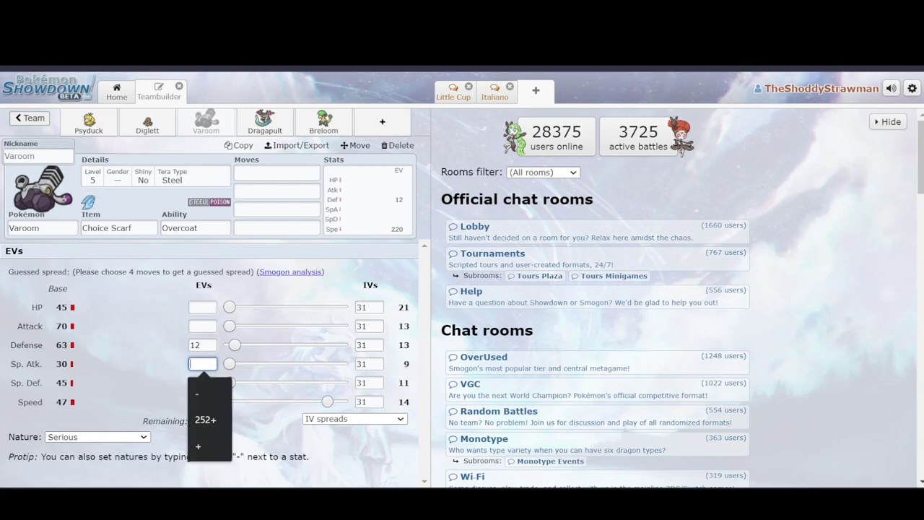
{"action": "type", "text": "-"}
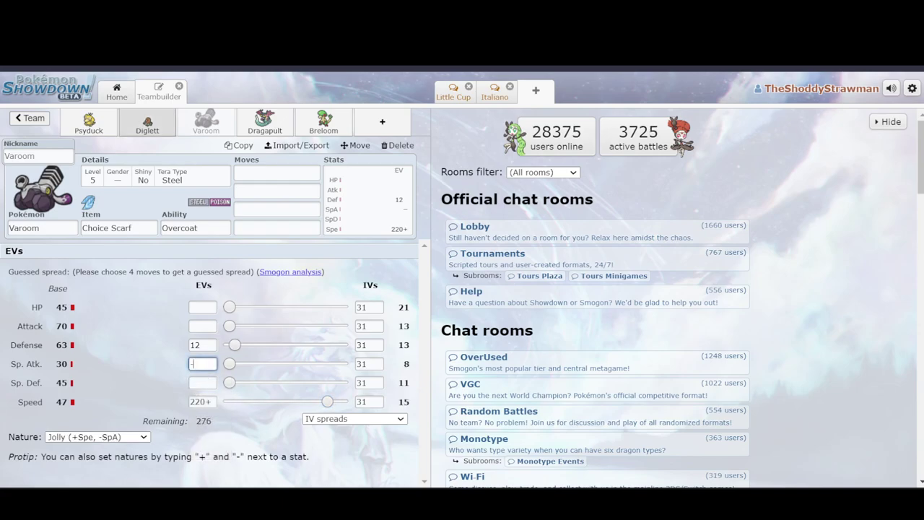
Compare Diglett's Speed with that of the Choice Scarf Varoom
{"action": "left_click", "coordinate": [147, 121]}
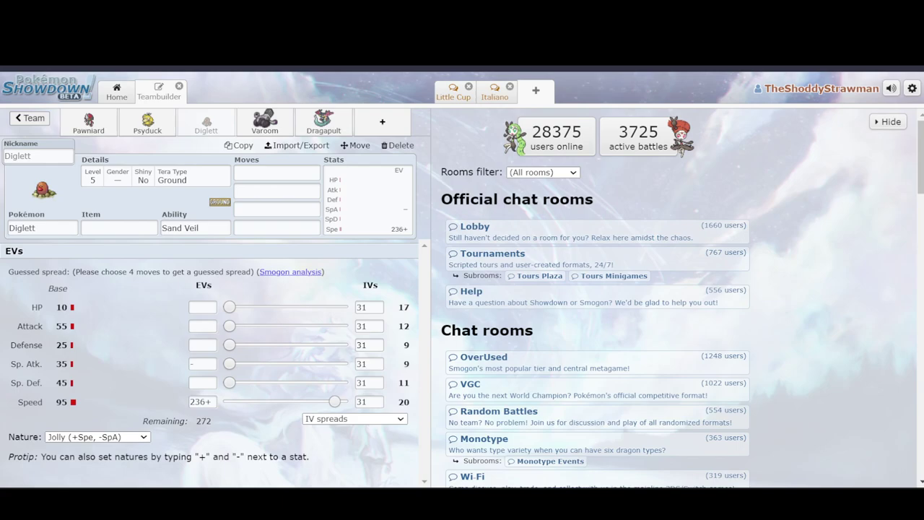
{"action": "left_click", "coordinate": [265, 121]}
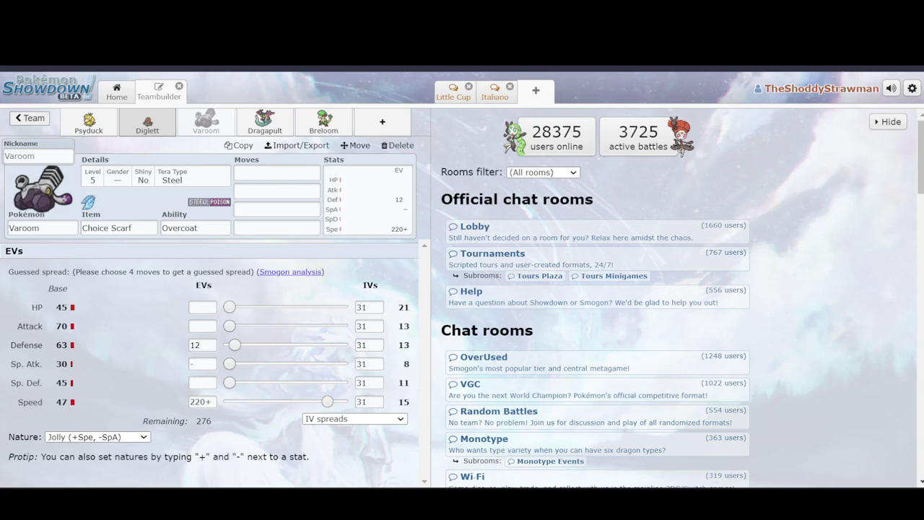
{"action": "left_click", "coordinate": [148, 122]}
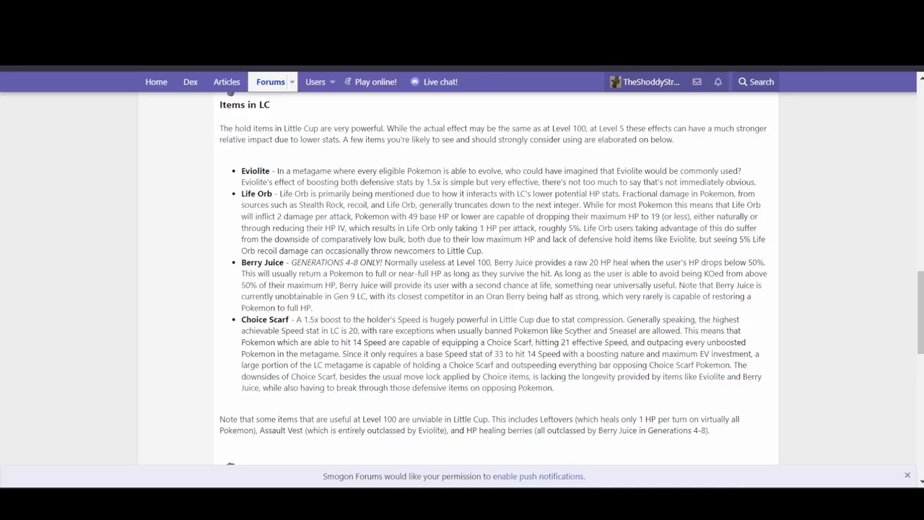
Read the guide's section on damage rolls in Little Cup, and return to the start of the guide
{"action": "scroll", "coordinate": [496, 278], "scroll_direction": "down", "scroll_amount": 5}
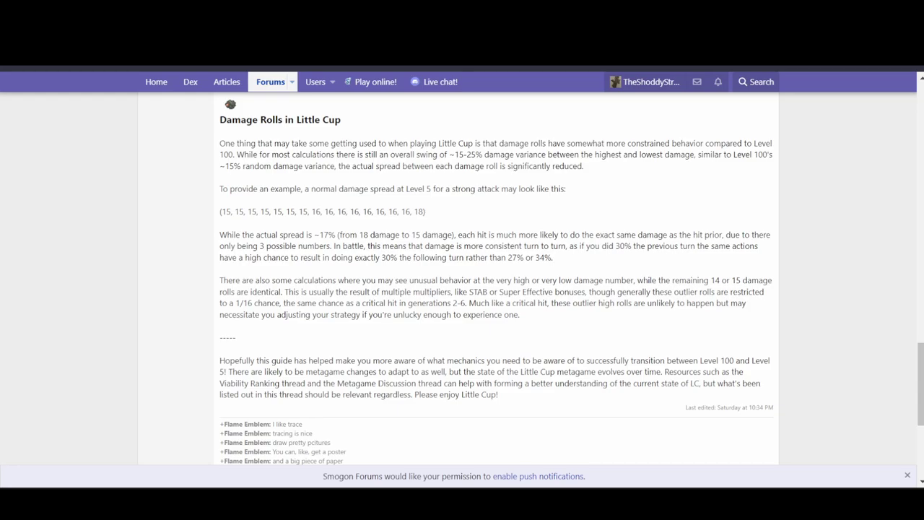
{"action": "left_click_drag", "start_coordinate": [921, 383], "coordinate": [920, 124]}
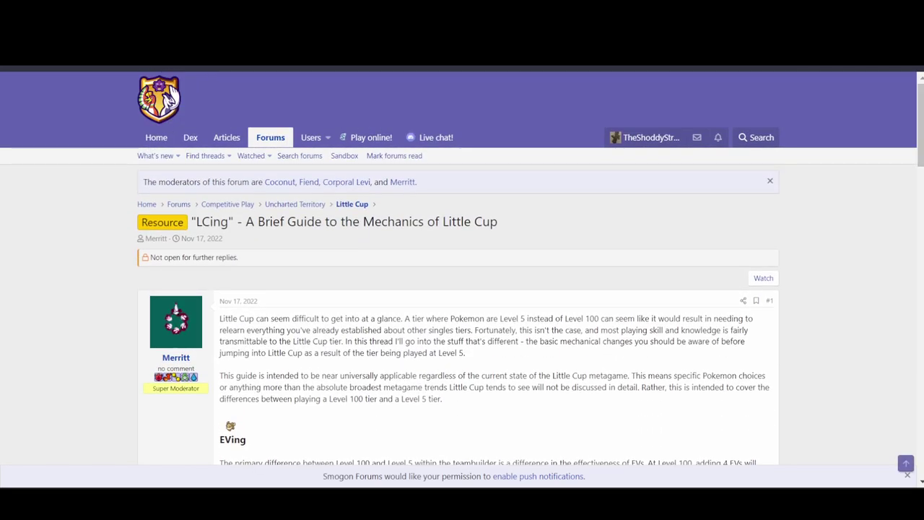